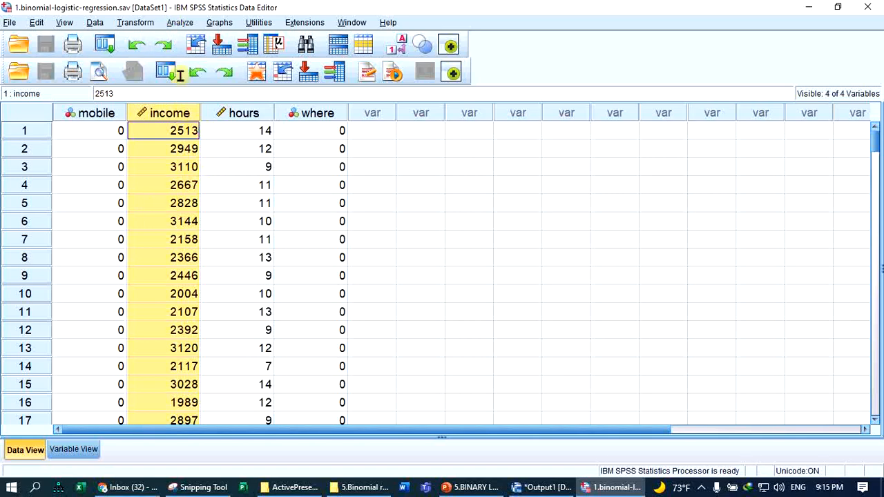
- Set up a binary logistic regression with Subscription to mobile Internet as the dependent variable
click(177, 25)
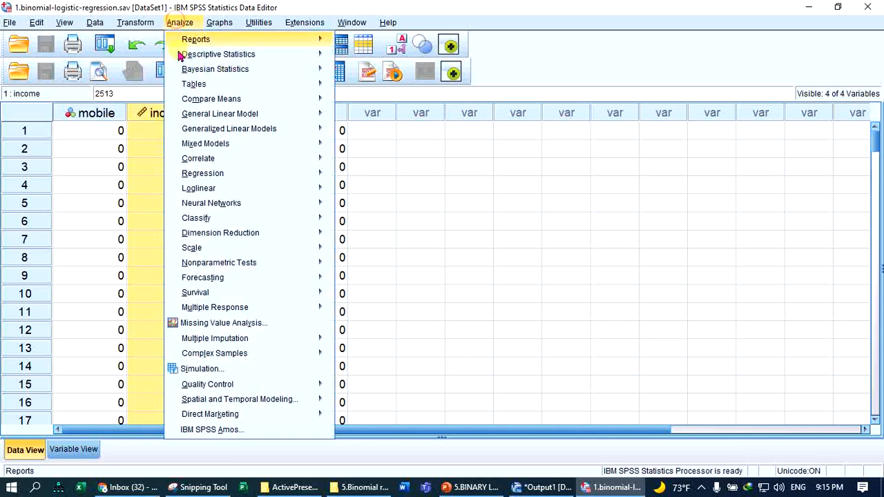
mouse_move(192, 174)
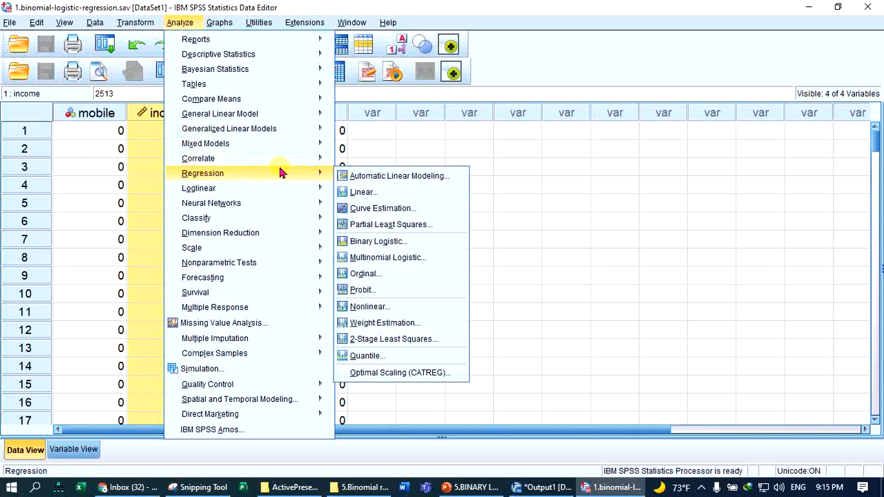
click(375, 243)
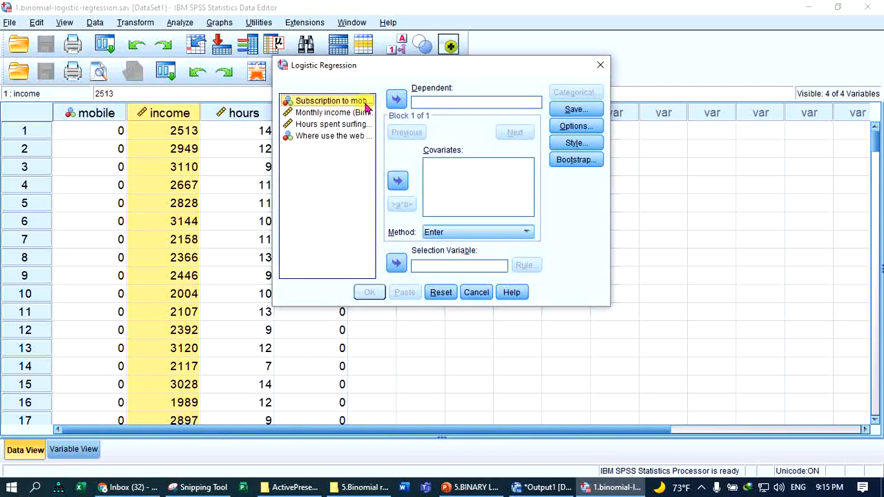
click(395, 100)
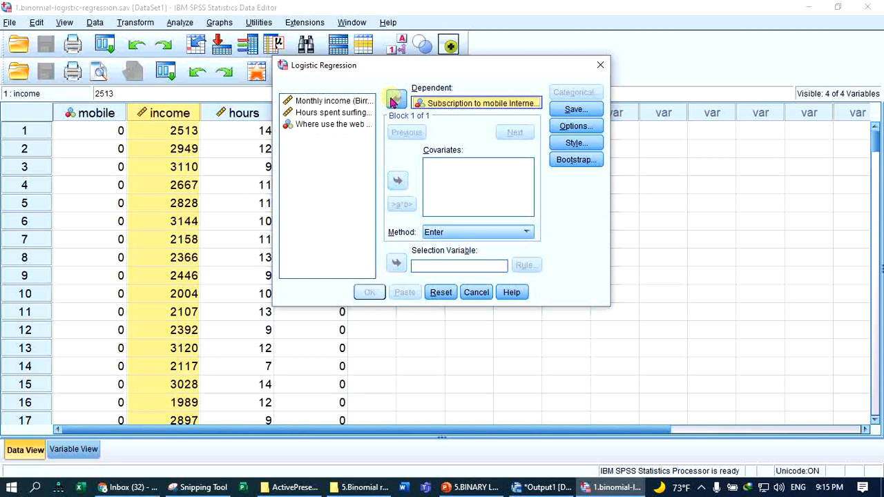
- Add monthly income, hours spent surfing and where use the web as covariates of the logistic regression
click(321, 102)
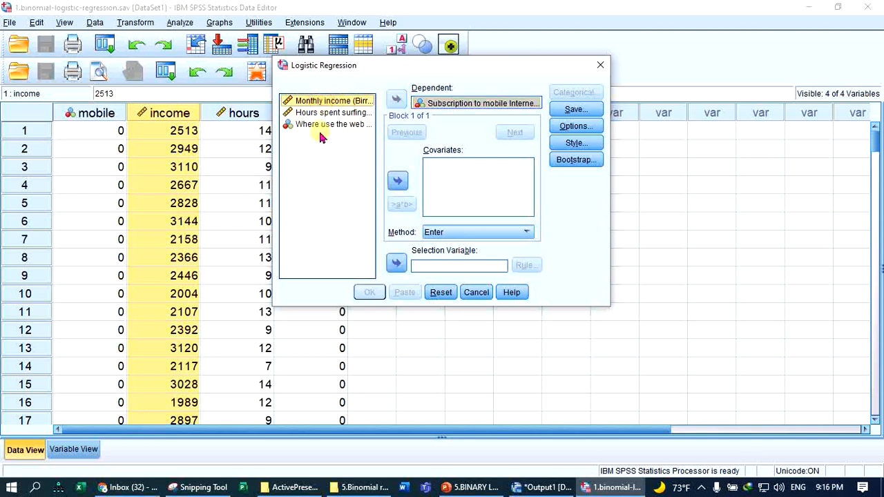
shift+click(322, 126)
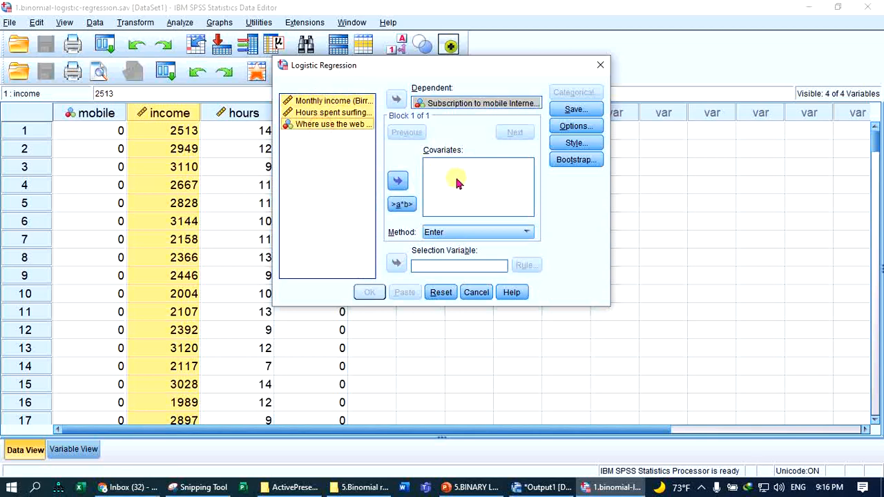
click(398, 181)
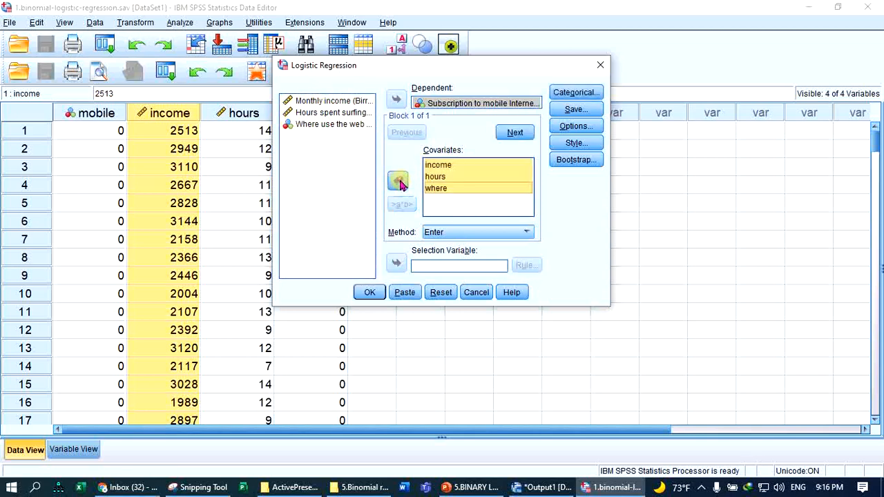
- Define the covariate where as categorical, with an Indicator contrast and the first category as reference
click(451, 199)
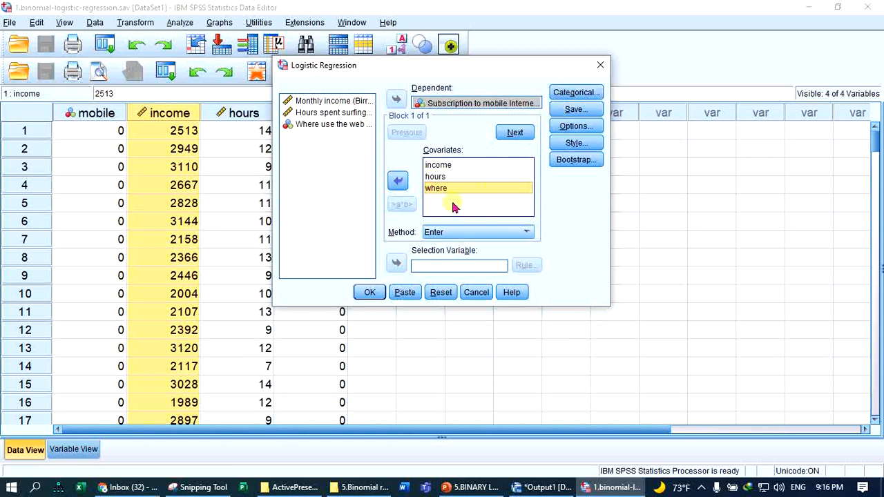
click(574, 92)
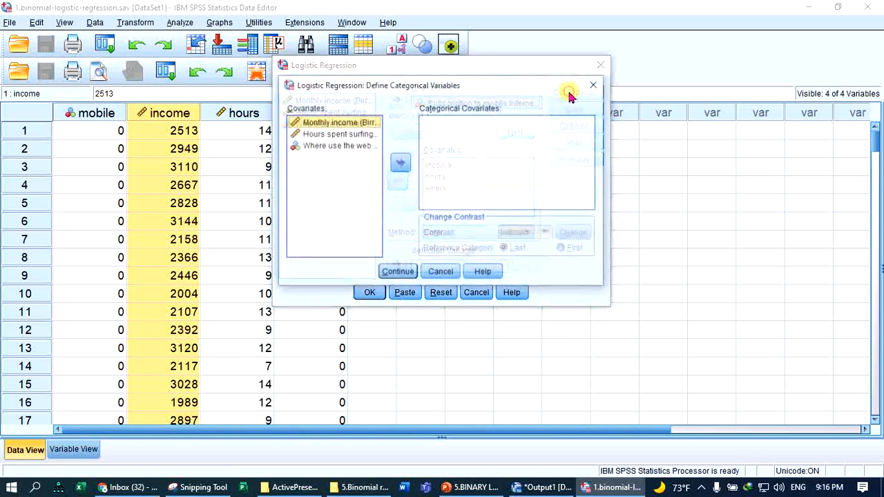
click(326, 145)
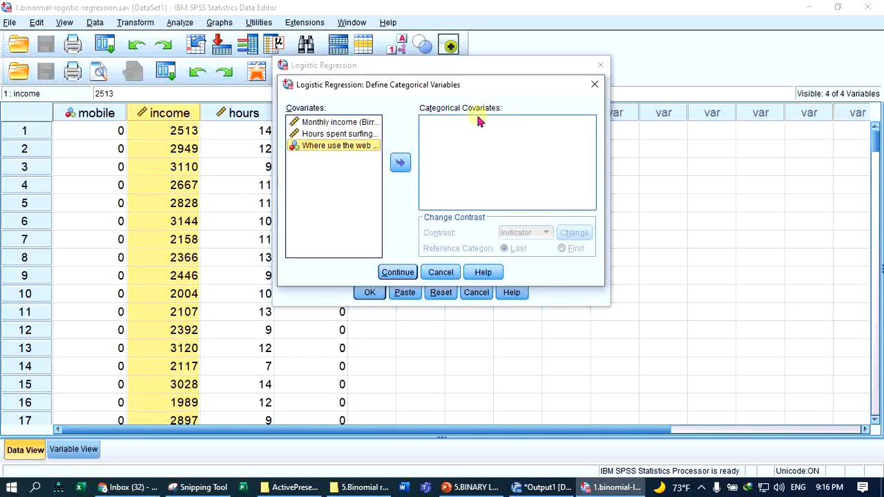
click(401, 163)
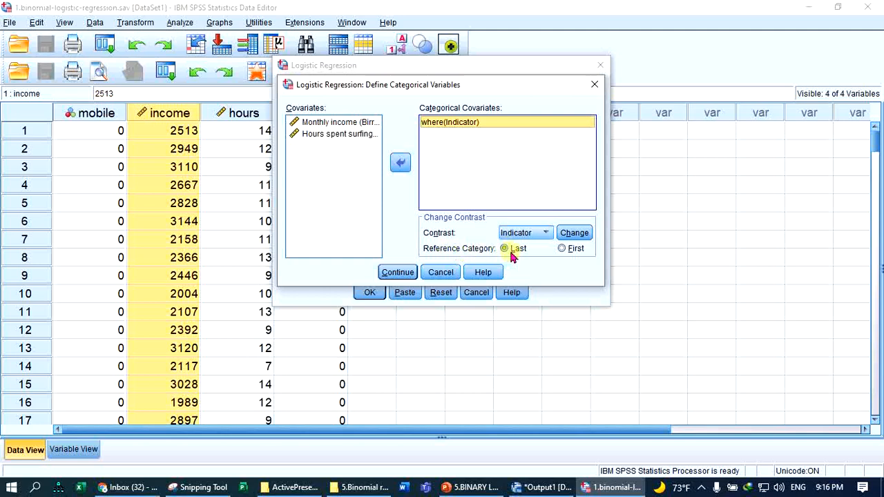
click(561, 250)
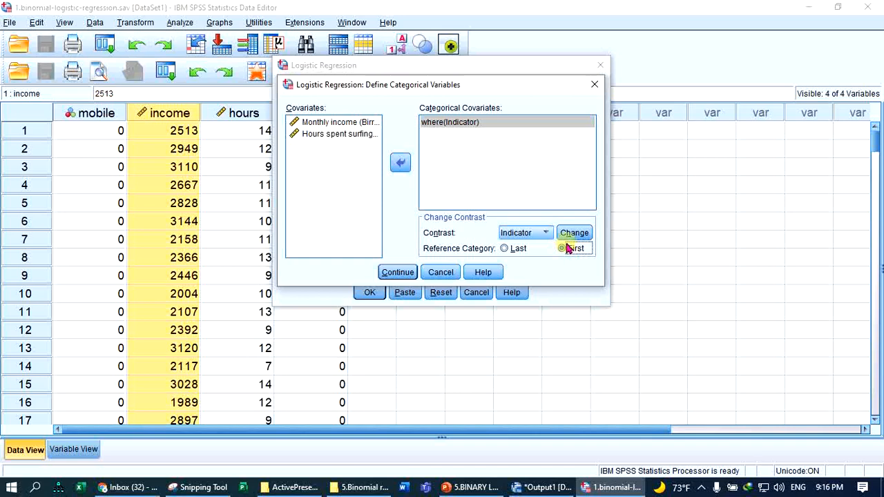
click(572, 236)
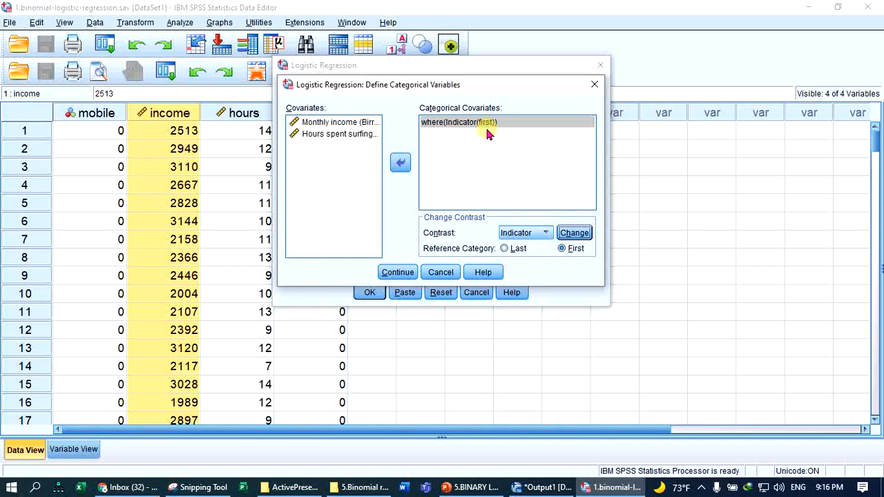
click(395, 273)
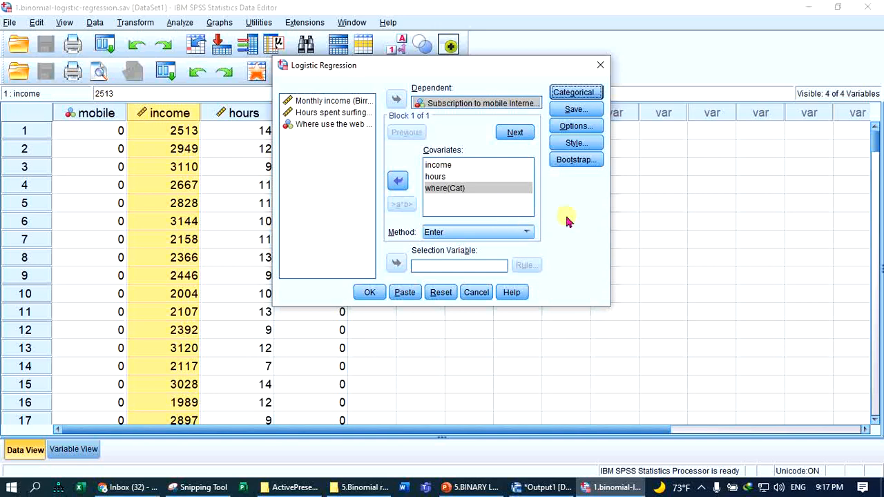
- Save the predicted probabilities and predicted group membership as part of the regression
click(574, 112)
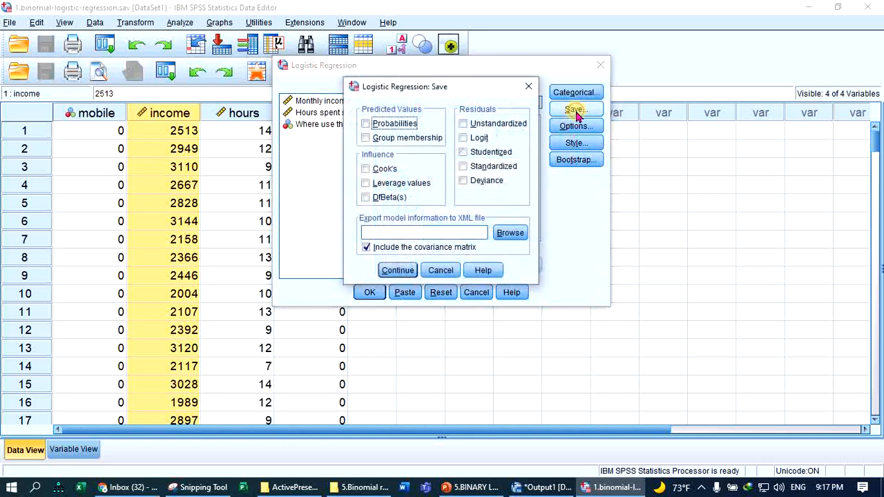
click(366, 124)
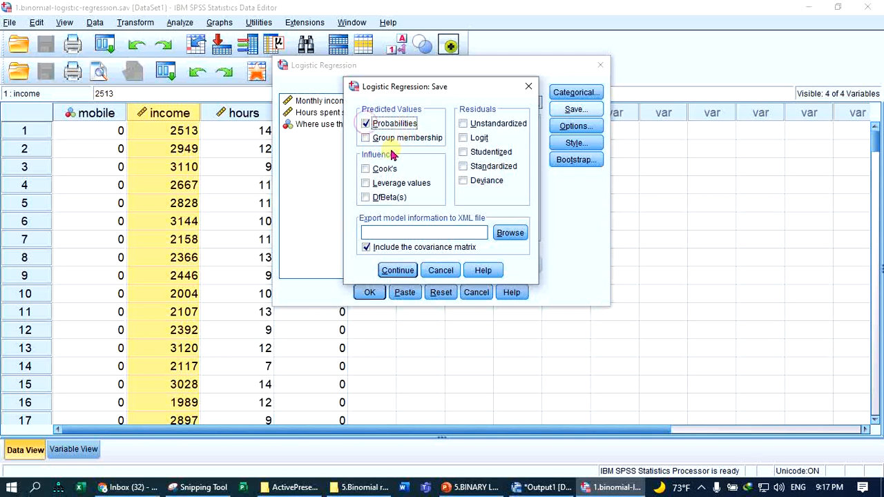
click(366, 139)
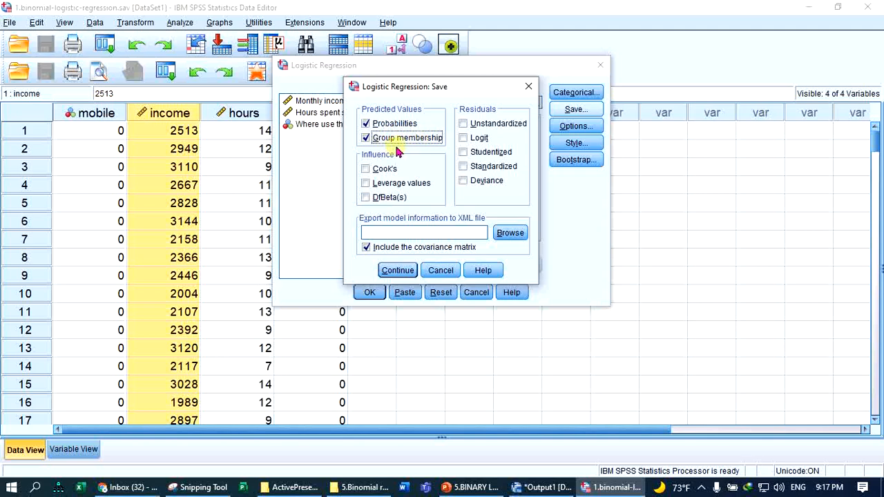
click(397, 271)
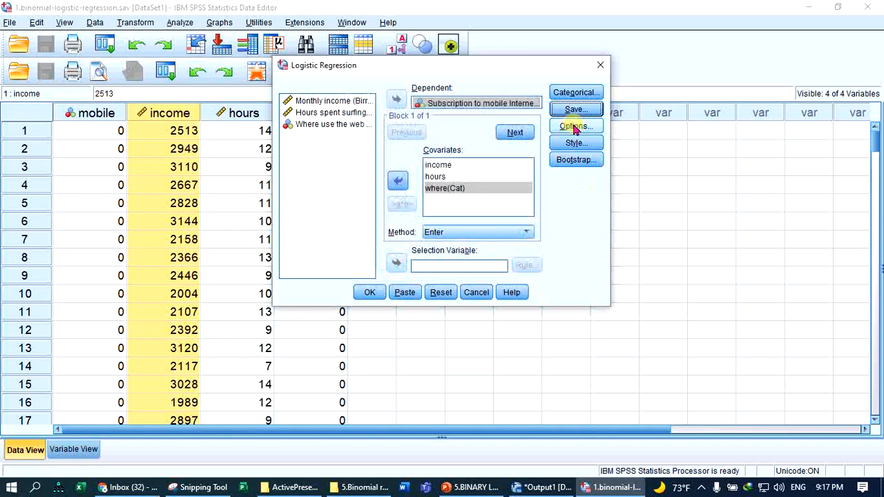
- Request Hosmer-Lemeshow goodness-of-fit and a casewise listing of residuals for outliers outside 3 std. dev., and run the regression
click(574, 127)
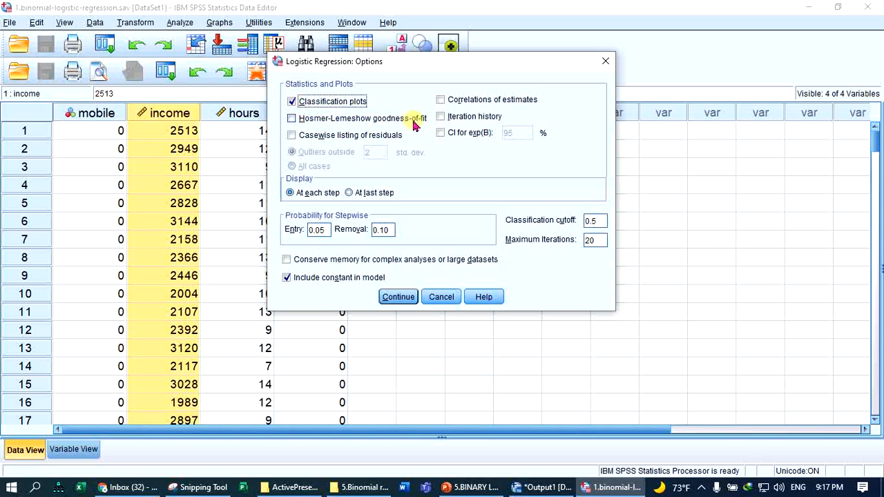
click(292, 120)
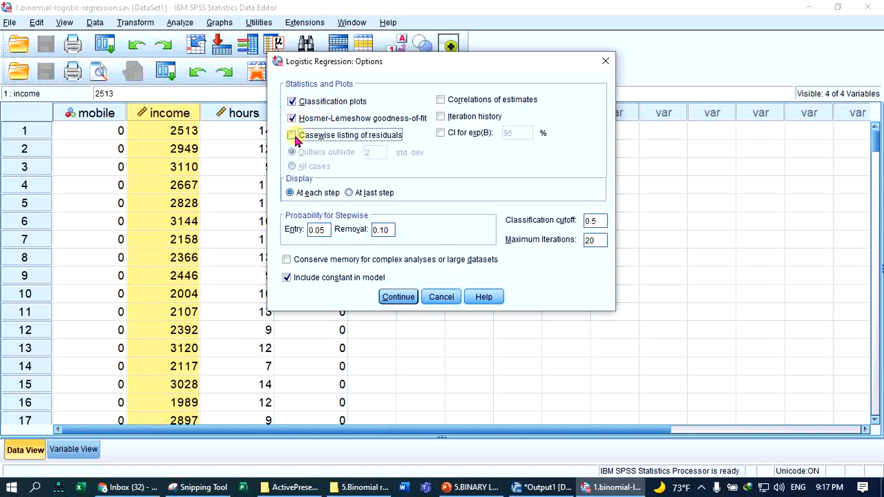
click(293, 136)
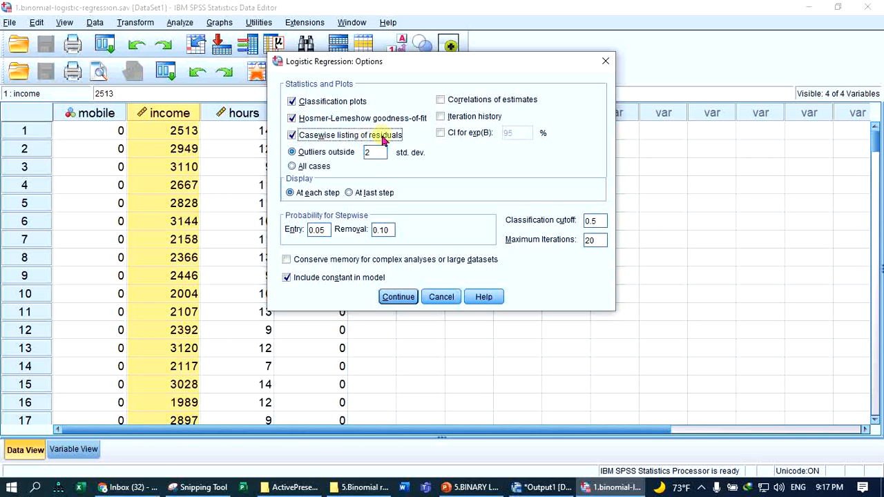
double_click(374, 153)
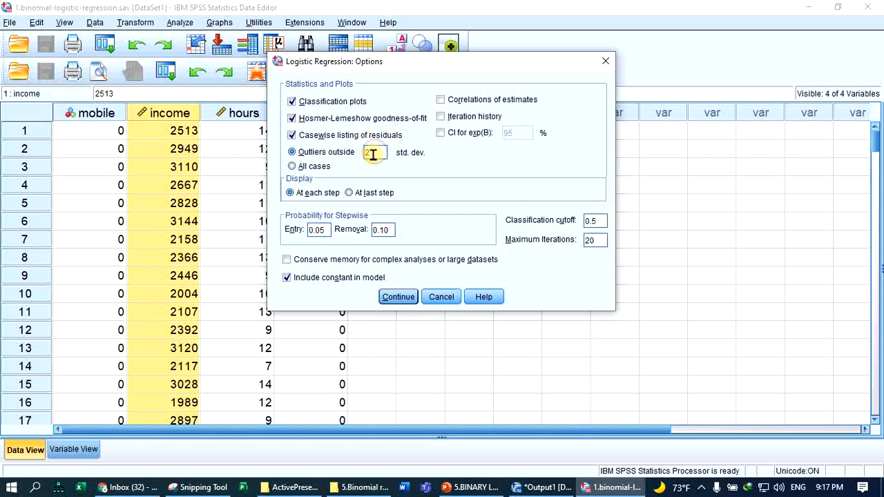
key(BackSpace)
text(3)
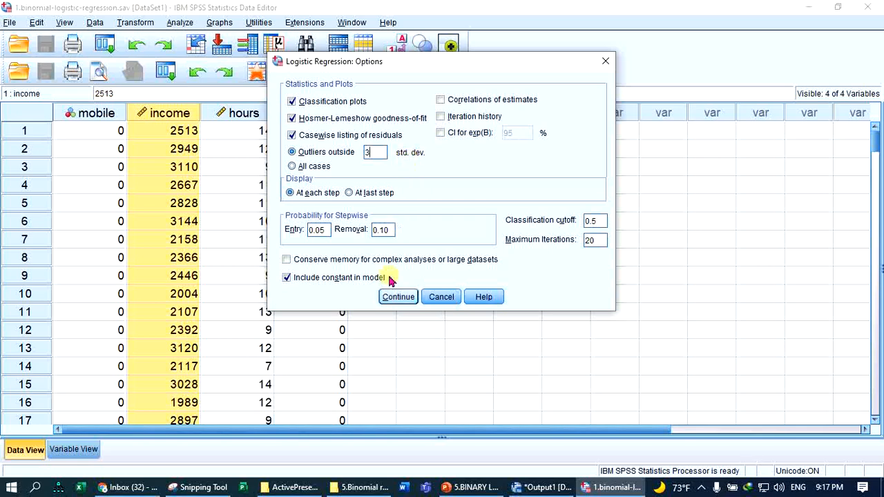
click(398, 297)
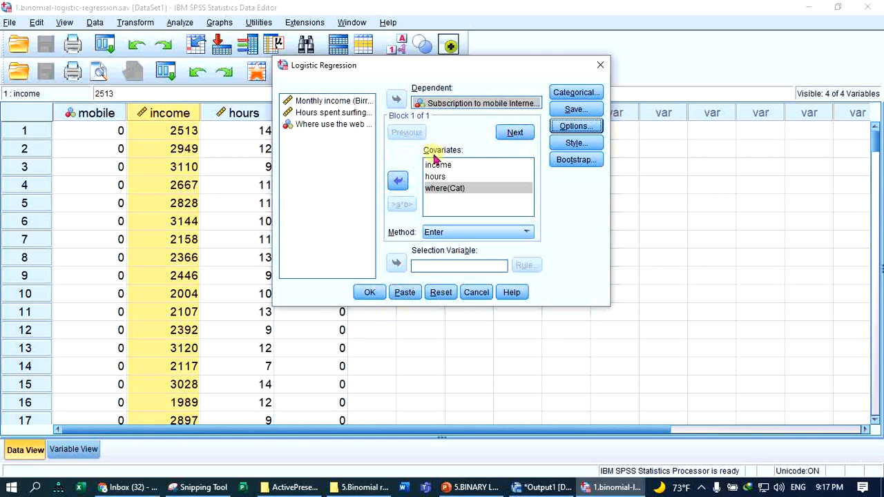
click(371, 293)
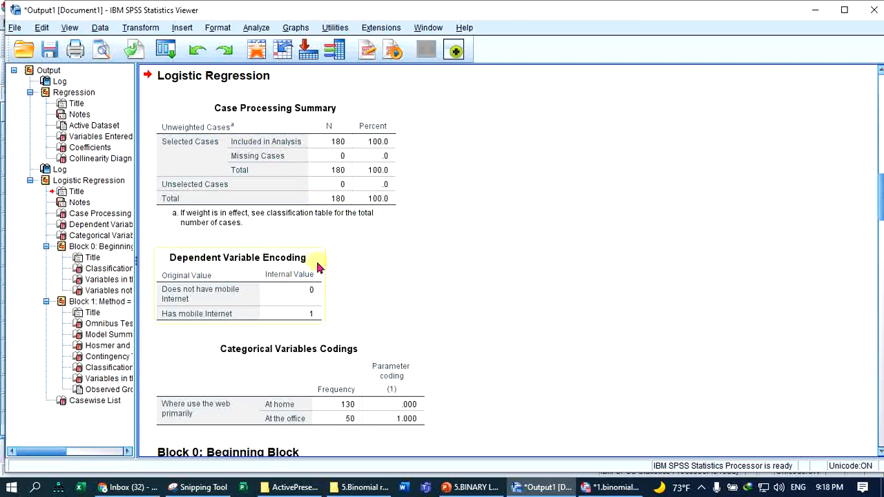
- Review the case processing summary, the dependent and categorical variable codings, and the Block 0 classification table in the output
scroll(318, 267, up, 3)
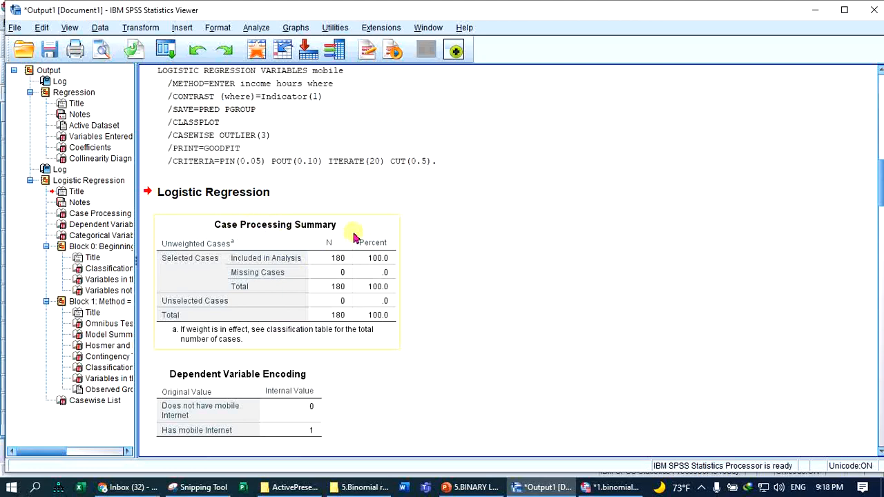
scroll(304, 275, down, 1)
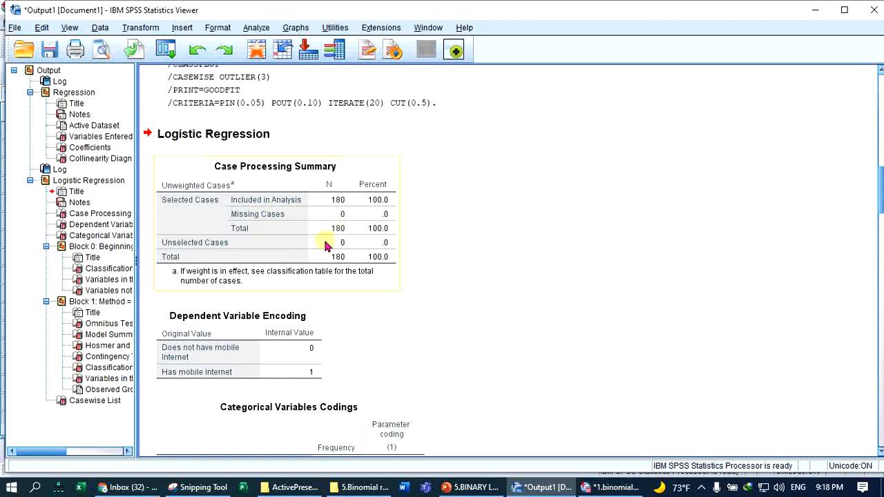
scroll(259, 293, down, 2)
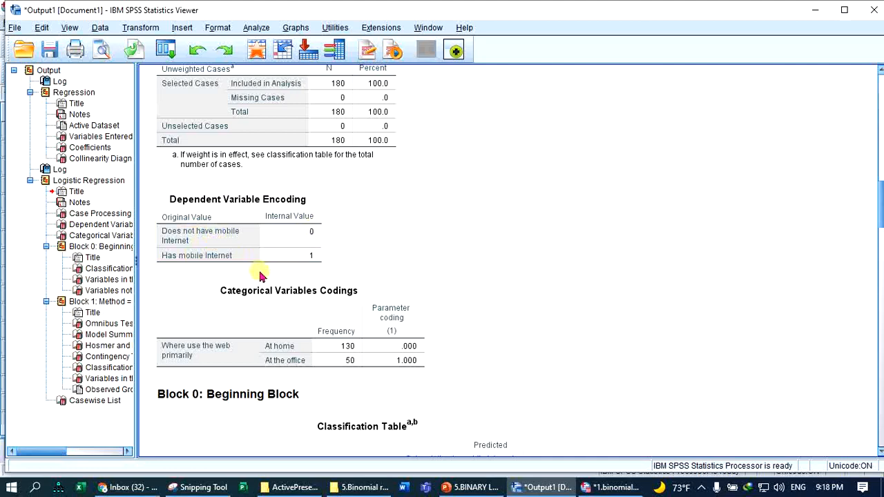
scroll(291, 268, down, 1)
scroll(291, 268, down, 1)
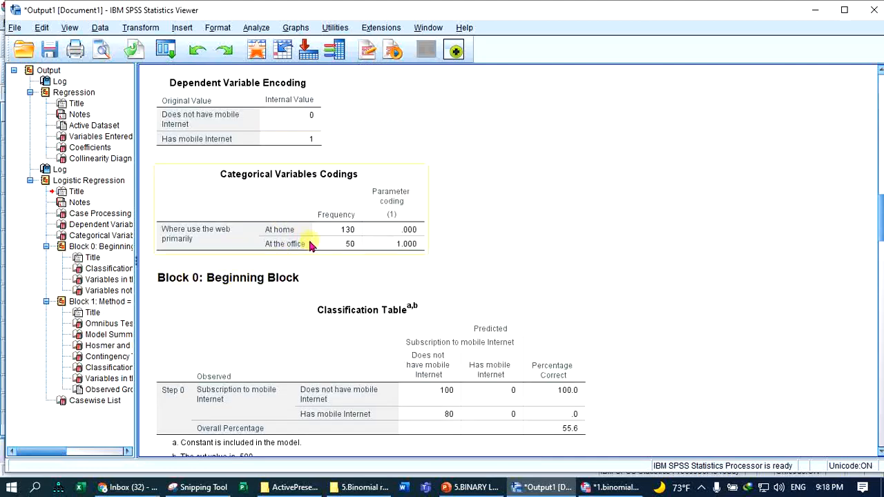
scroll(276, 273, down, 2)
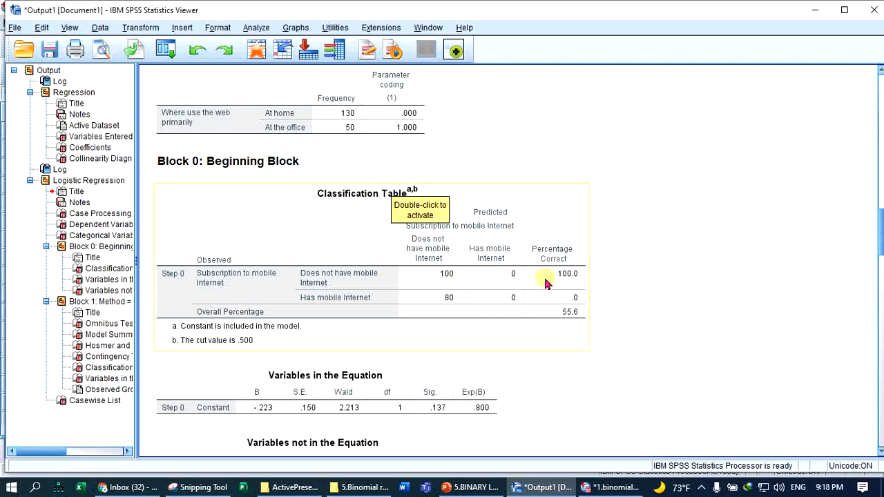
scroll(546, 284, down, 2)
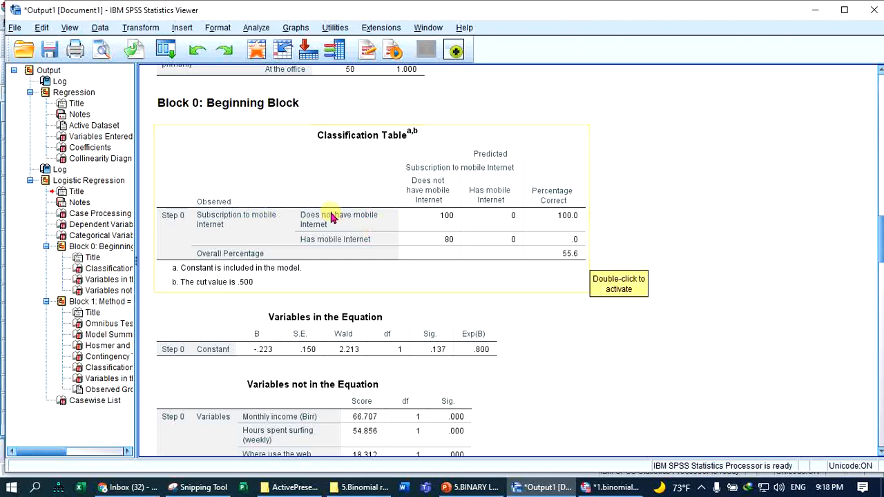
- Examine the Block 1 omnibus tests, model summary and Hosmer and Lemeshow test tables
scroll(334, 218, down, 10)
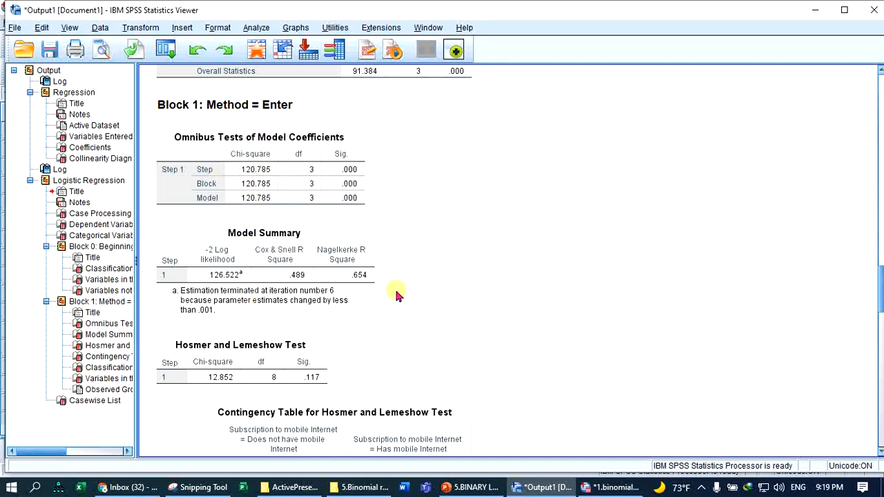
click(216, 171)
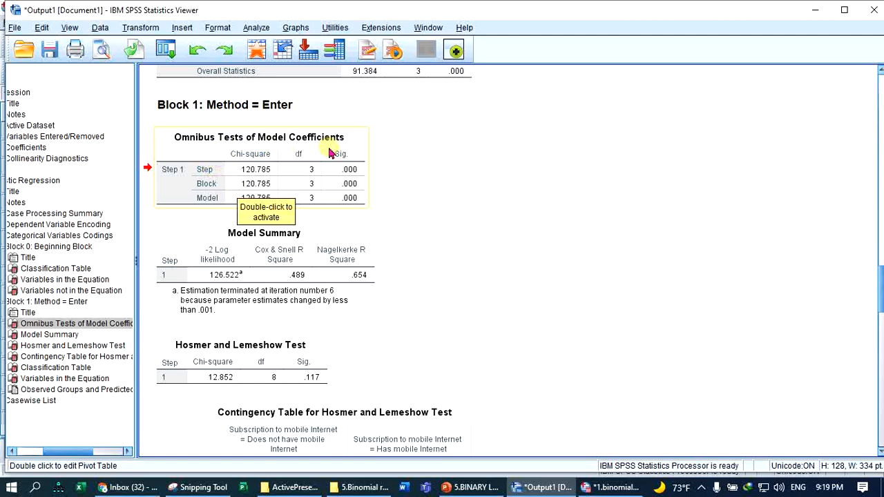
click(253, 255)
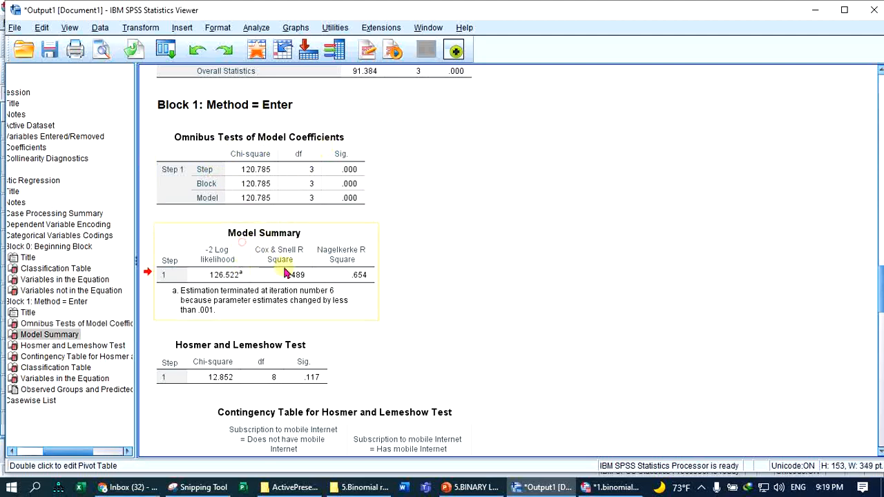
scroll(304, 290, down, 3)
click(218, 242)
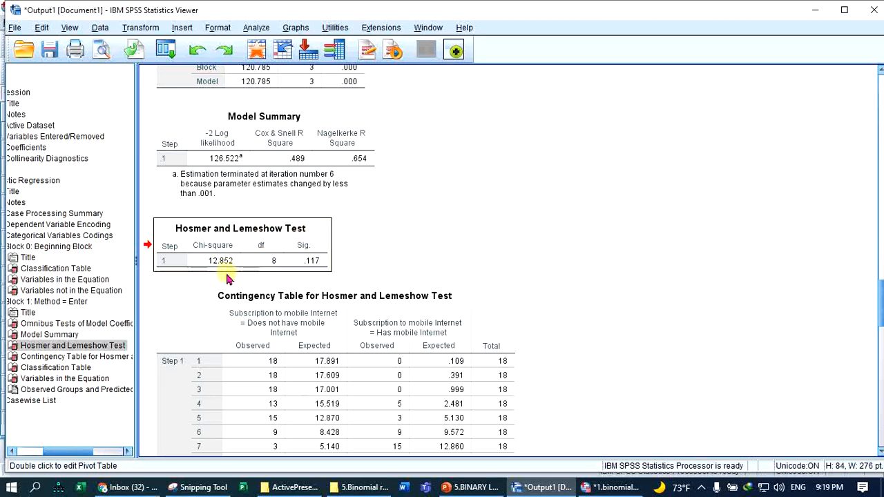
- Examine the Block 1 classification and Variables in the Equation tables, and compare them with the Block 0 variable tables
scroll(300, 262, down, 10)
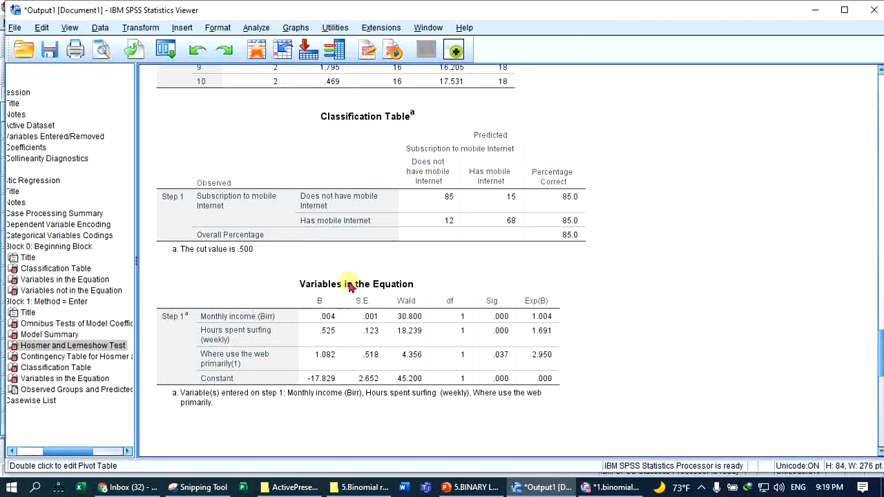
scroll(311, 320, down, 2)
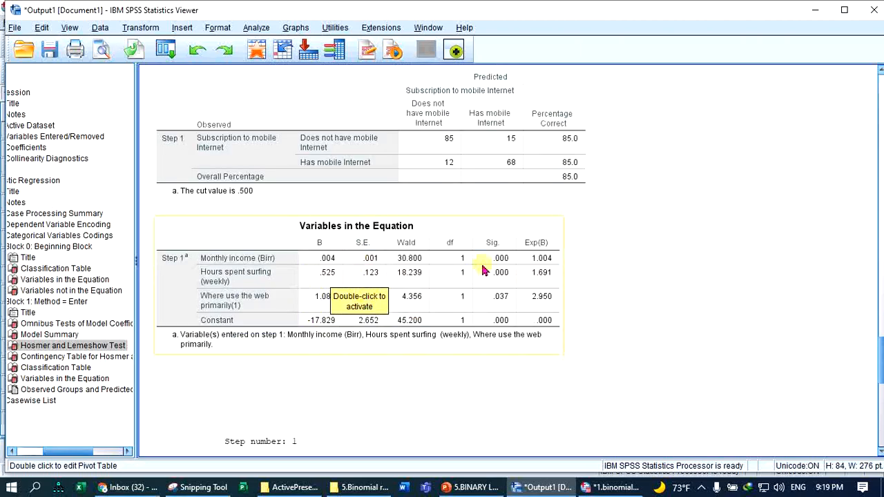
scroll(410, 292, down, 2)
scroll(409, 297, up, 20)
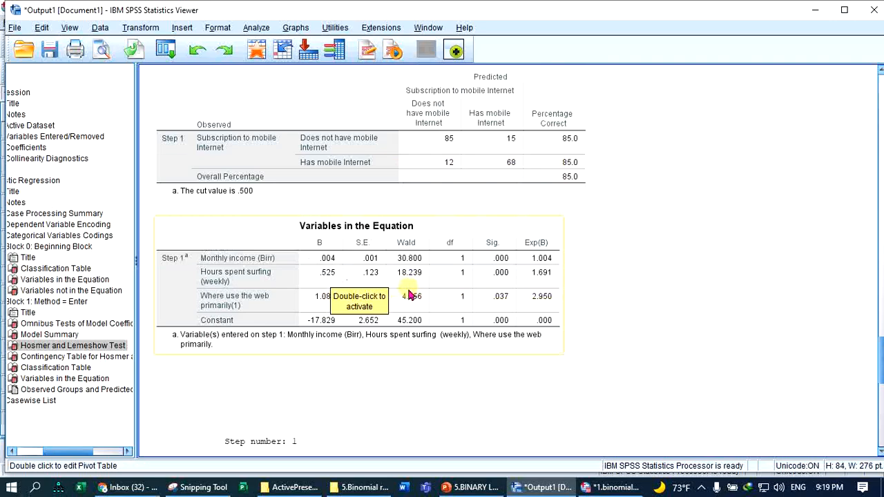
scroll(411, 311, up, 8)
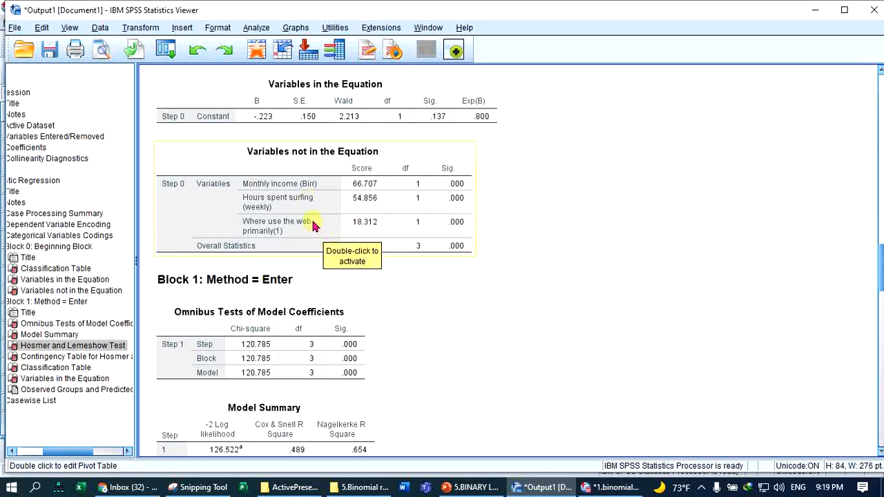
scroll(313, 226, up, 2)
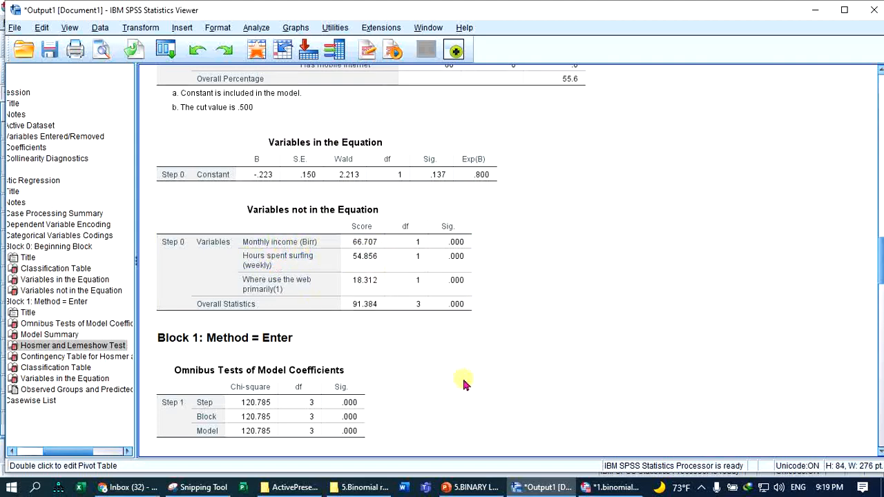
- Review the rest of the regression output down to the casewise list, and advance the PowerPoint presentation to the Interpreting the Results slide
click(473, 490)
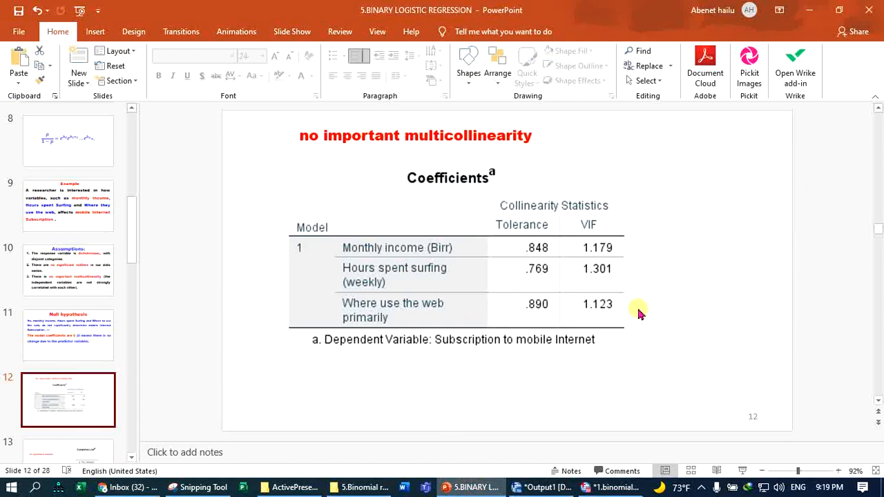
click(572, 488)
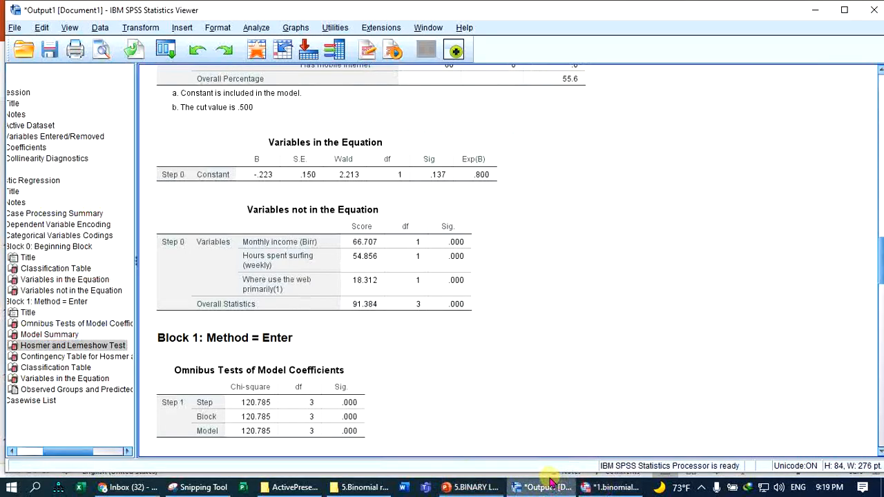
scroll(388, 335, down, 15)
scroll(388, 309, down, 7)
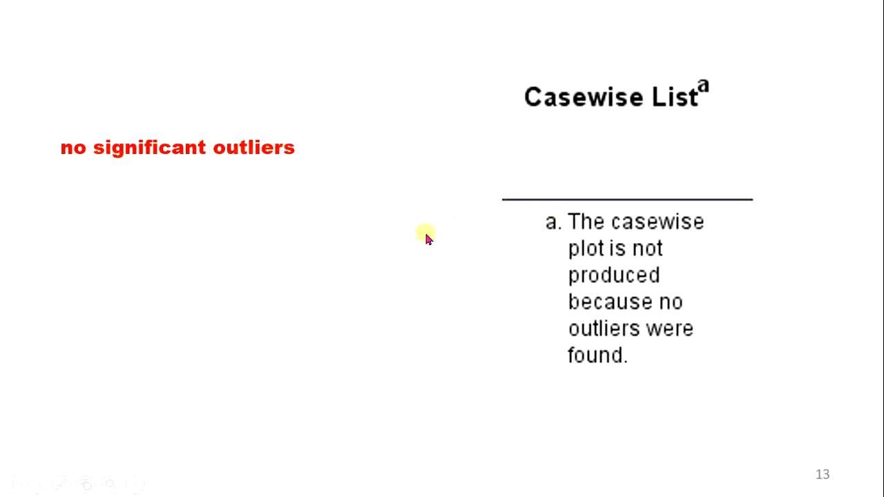
click(359, 277)
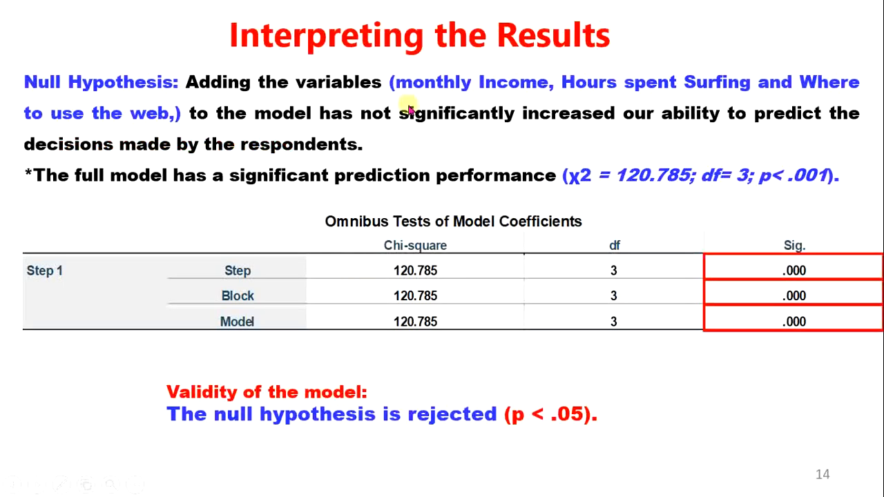